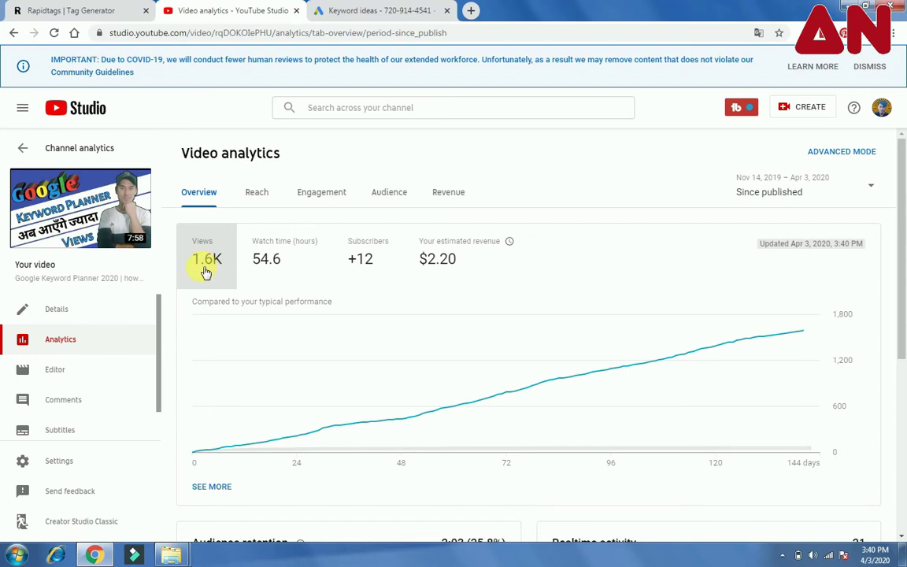
mouse_move(284, 264)
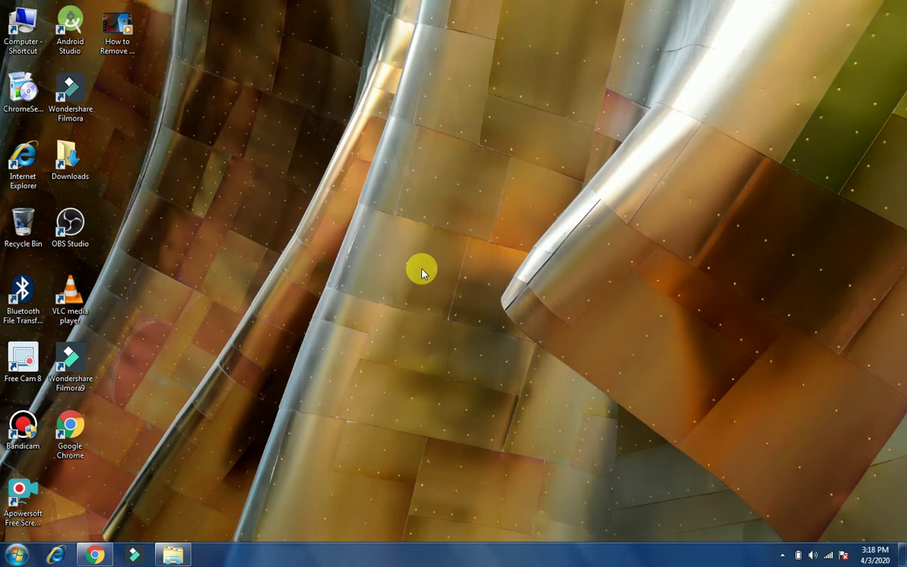
right_click(120, 55)
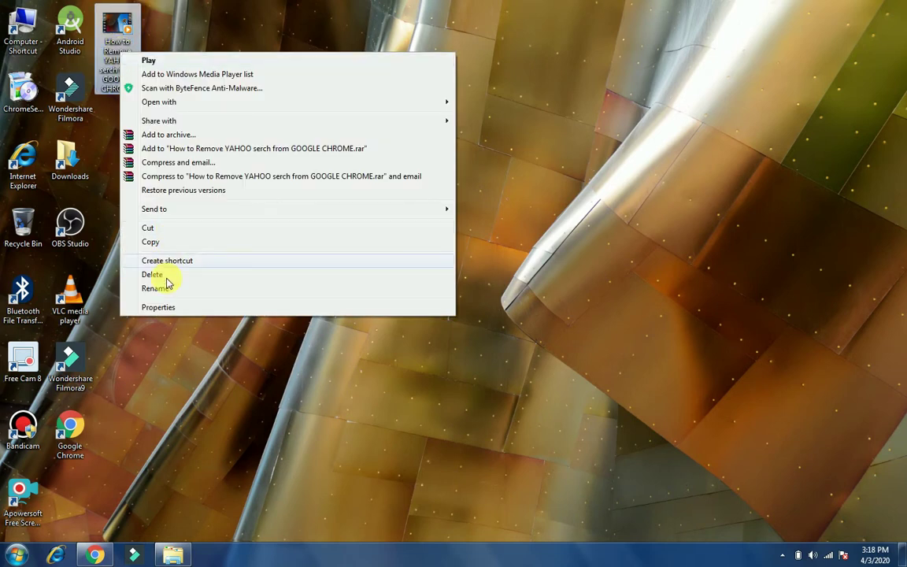
click(122, 68)
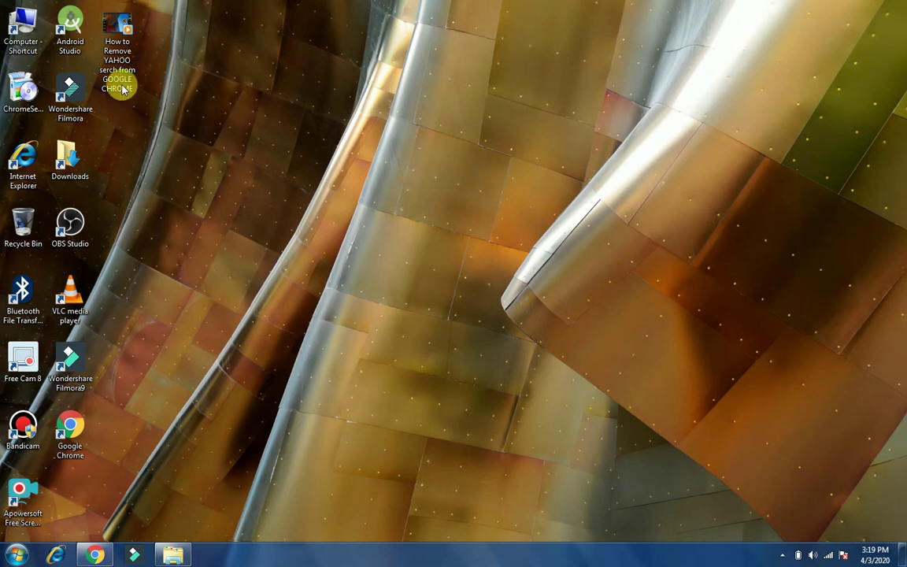
Switch to Chrome and review the most used tags for the YouTube search "How to Remove YAHOO serch from GOOGLE CHROME"
click(98, 557)
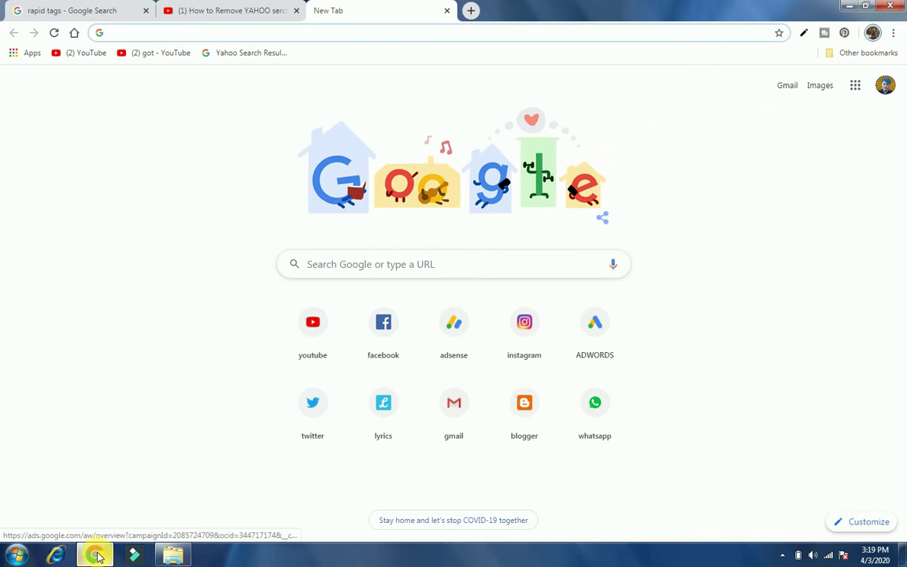
click(259, 7)
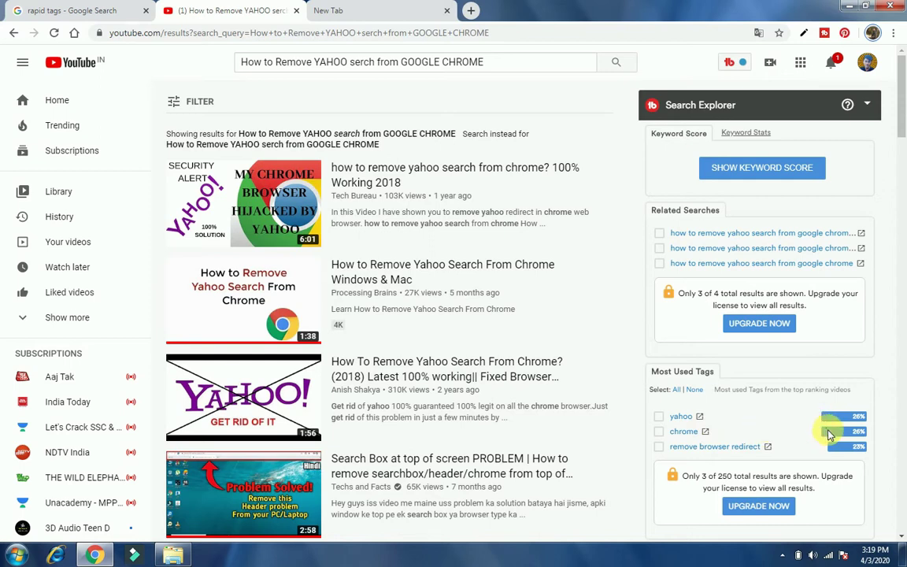
triple_click(796, 443)
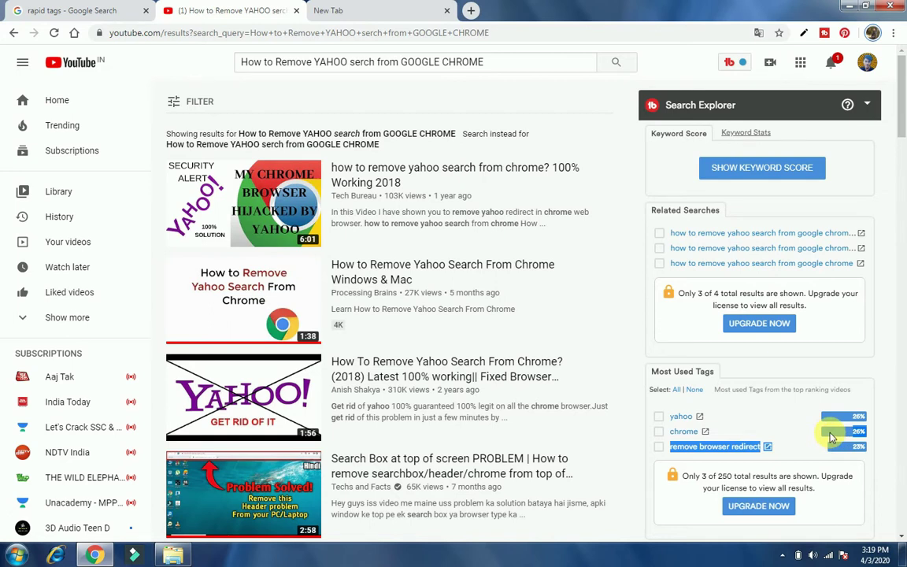
Generate tags in the Rapidtags Tag Generator for the title "How to Remove YAHOO serch from GOOGLE CHROME" and copy them all
click(66, 8)
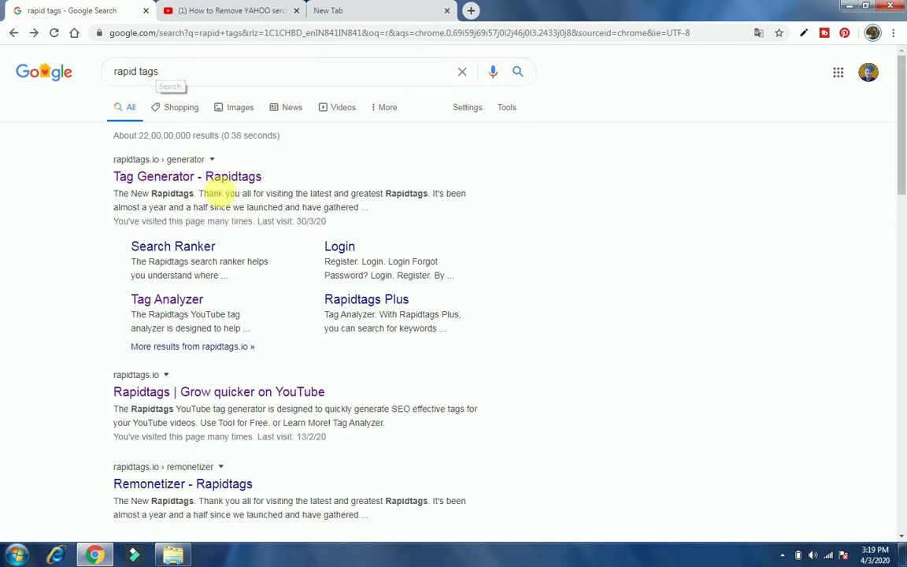
click(223, 189)
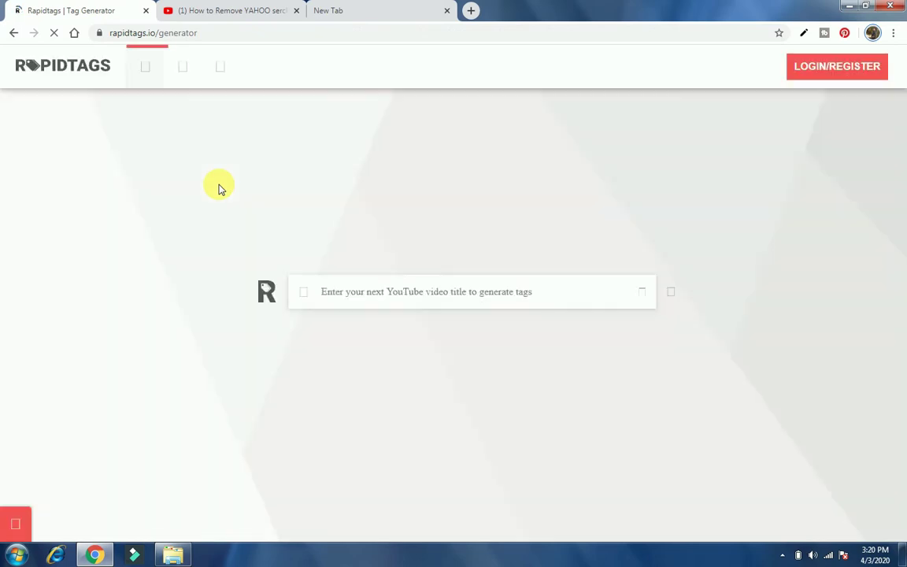
click(368, 294)
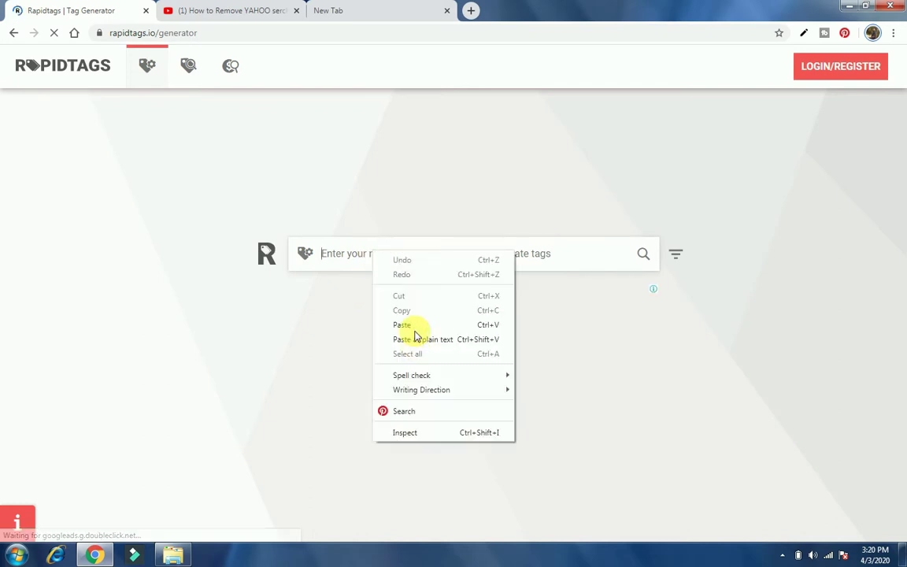
click(413, 325)
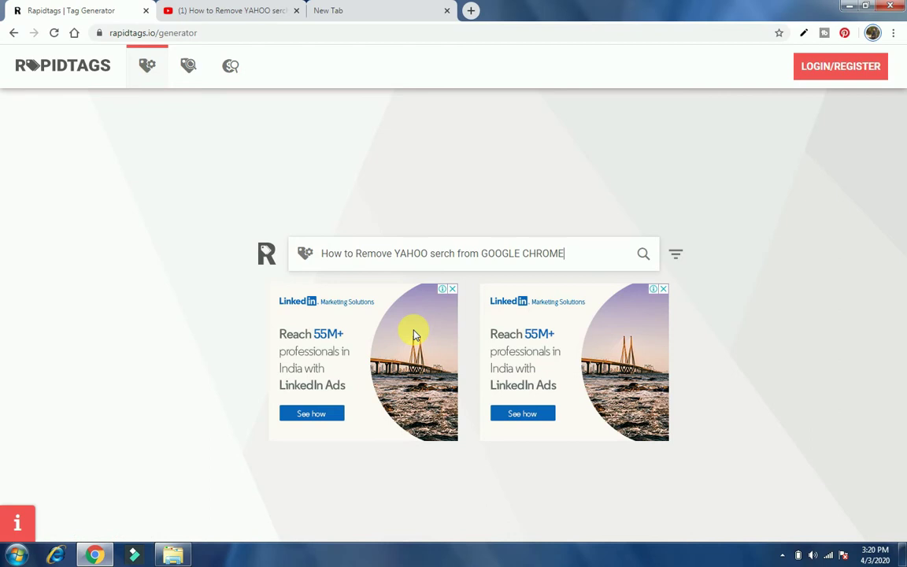
key(Return)
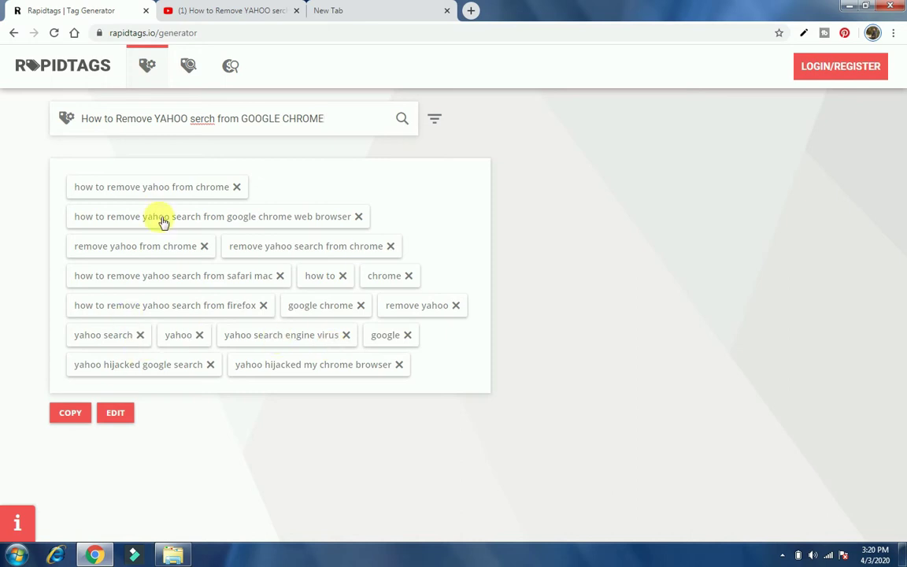
click(71, 414)
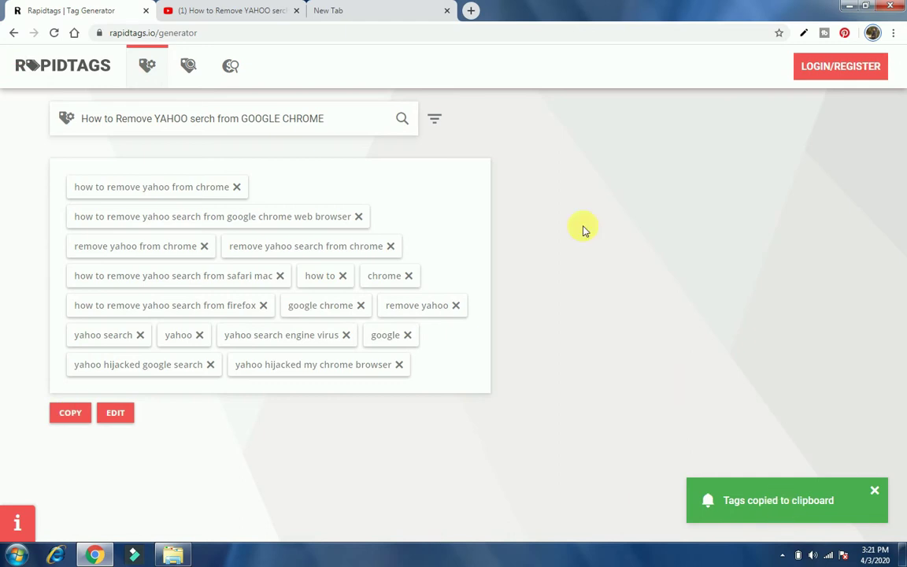
Open Google Ads in the empty browser tab and go to its Keyword Planner
click(405, 6)
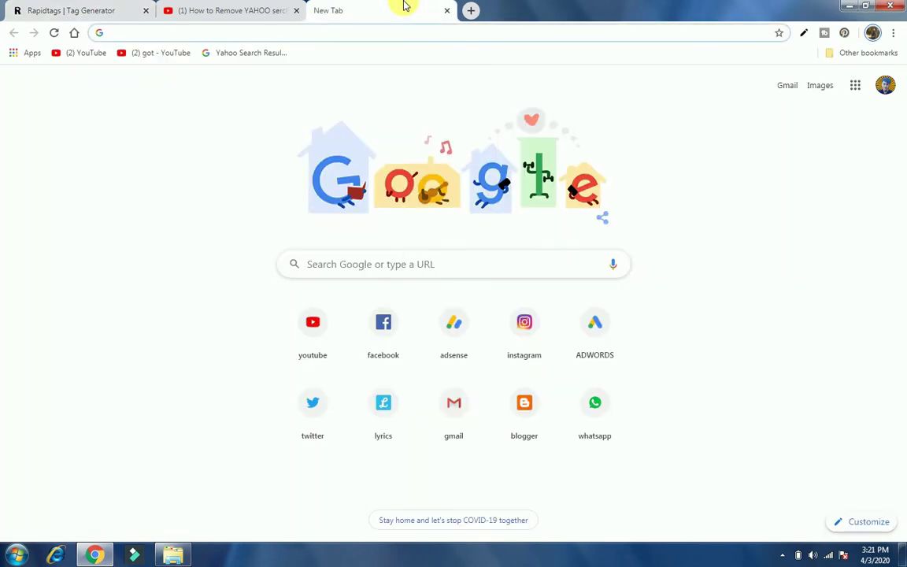
click(604, 334)
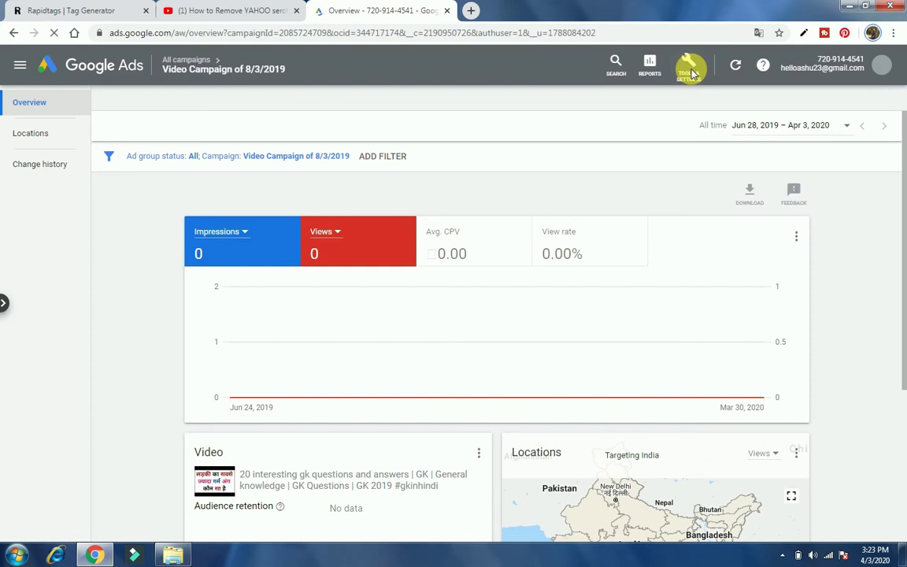
click(692, 71)
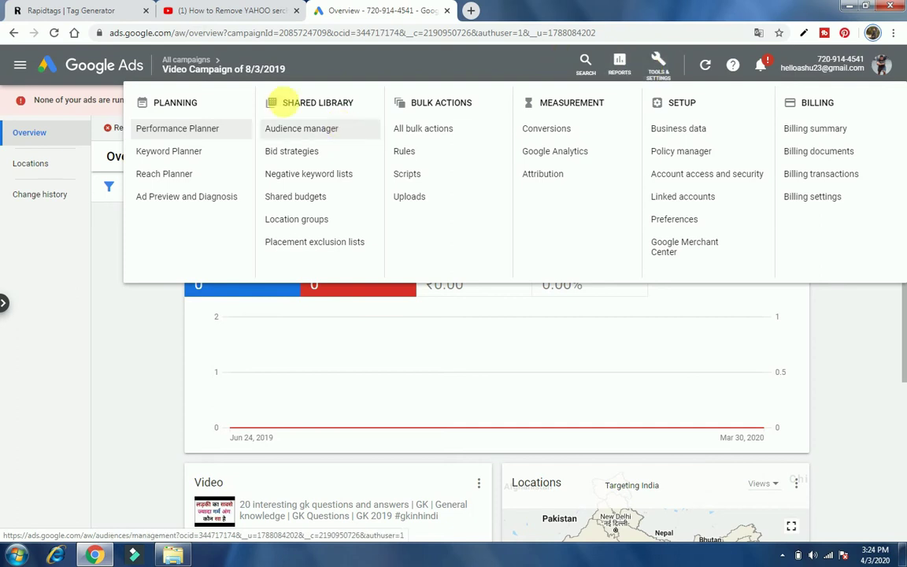
click(191, 153)
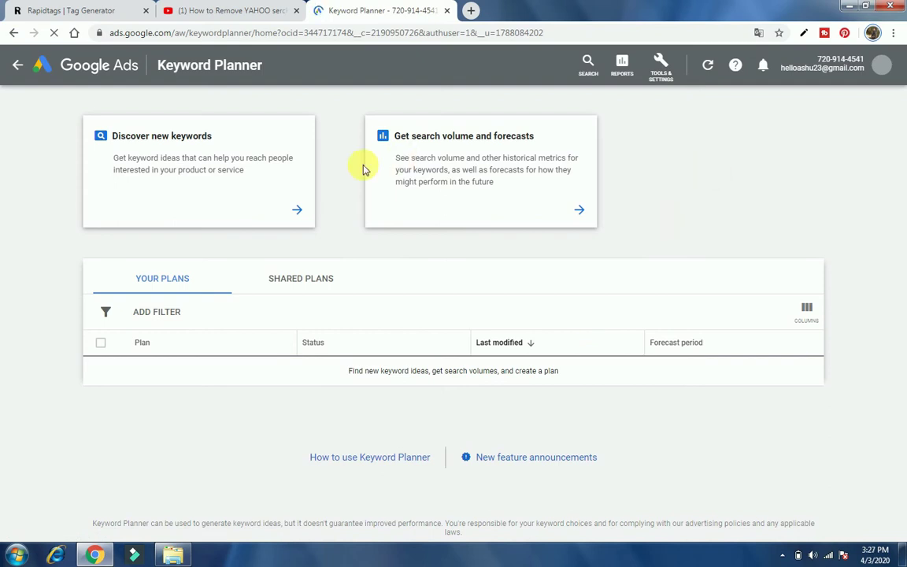
Get keyword ideas through Discover new keywords using the copied Rapidtags tags, and close the Refine keywords pane
click(298, 210)
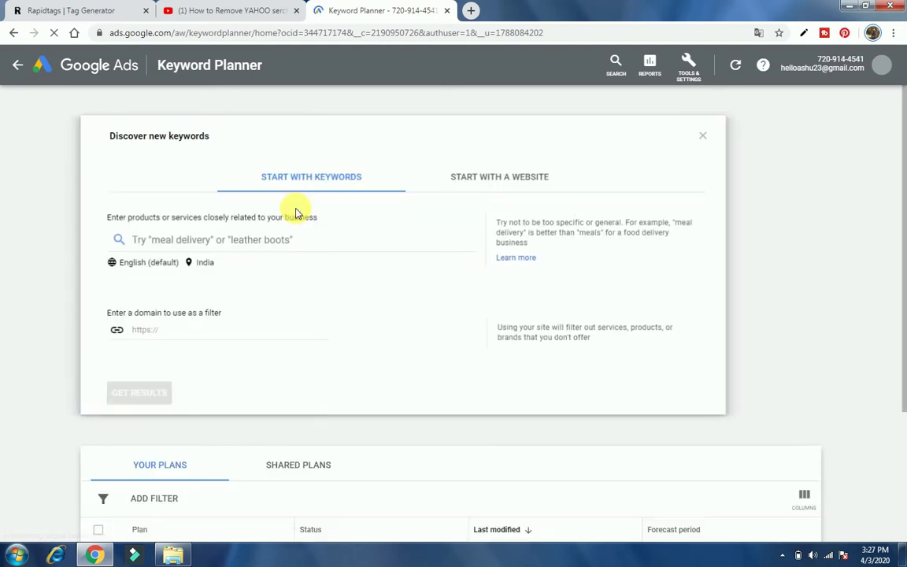
click(244, 241)
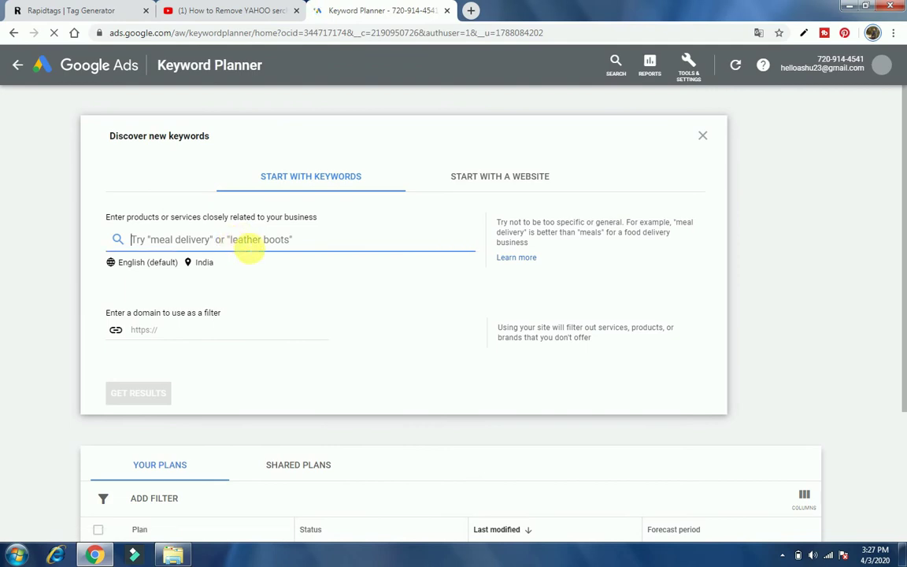
right_click(230, 240)
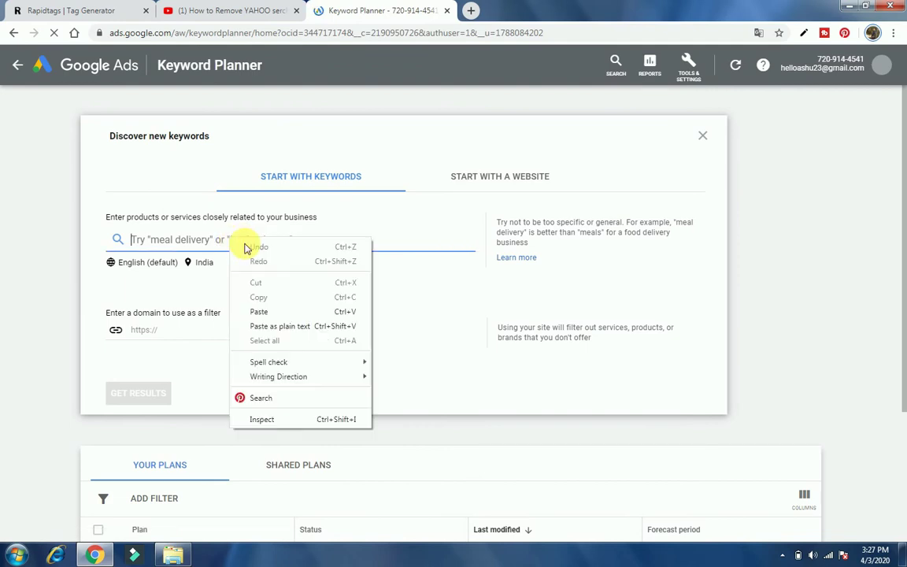
click(263, 313)
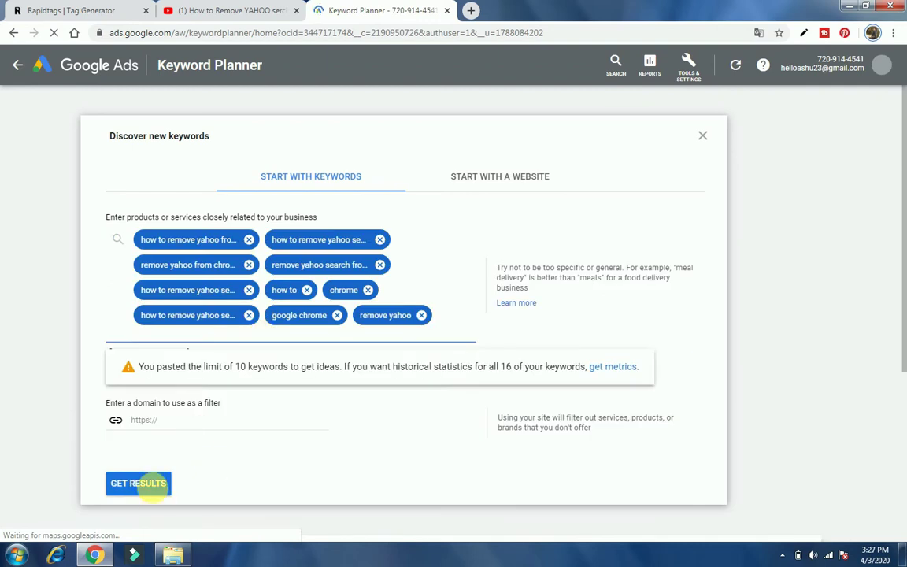
click(139, 484)
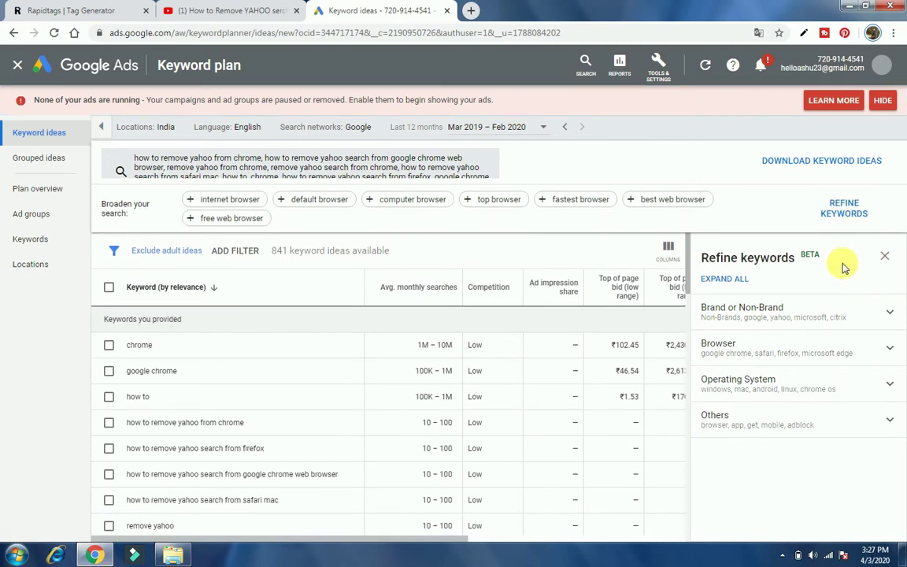
click(883, 257)
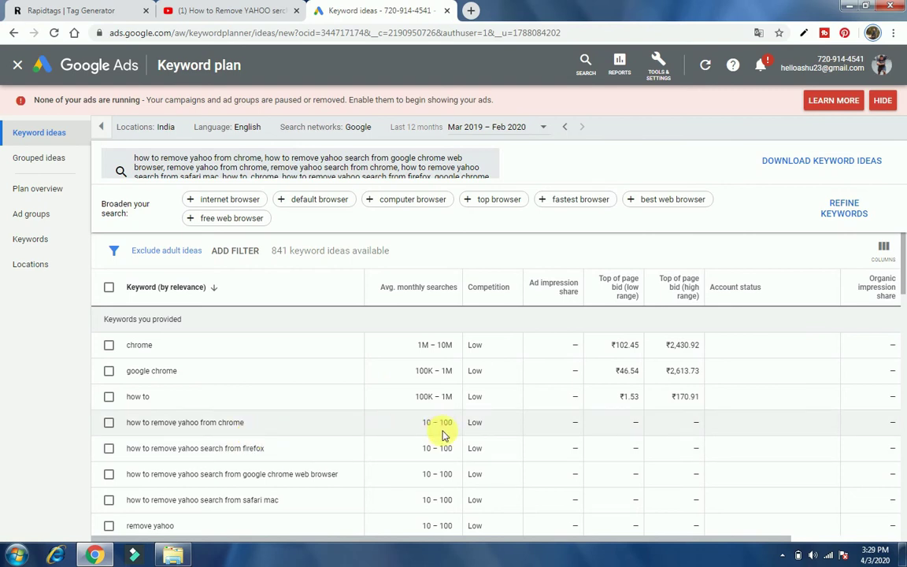
Examine the keyword ideas, comparing their average monthly searches, competition and low and high top of page bids
drag(446, 431, 467, 438)
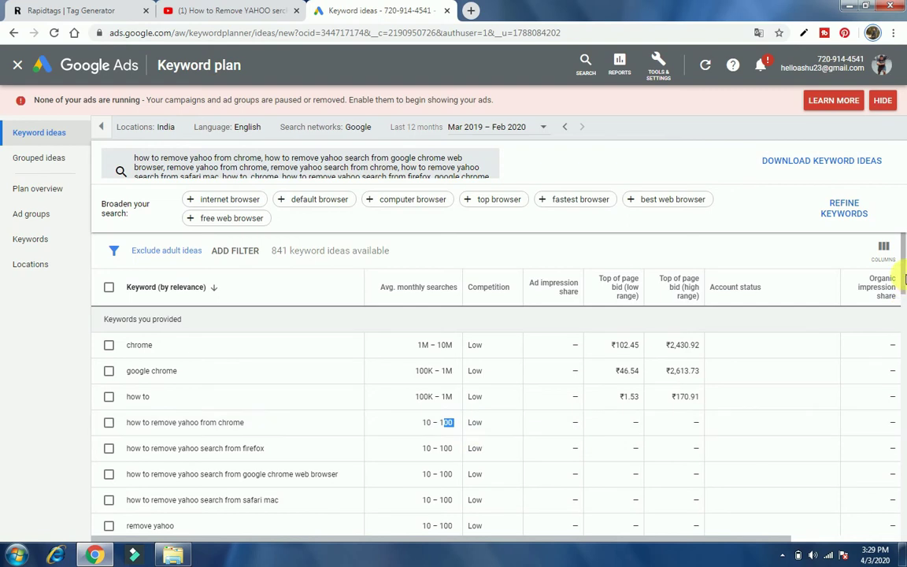
click(906, 284)
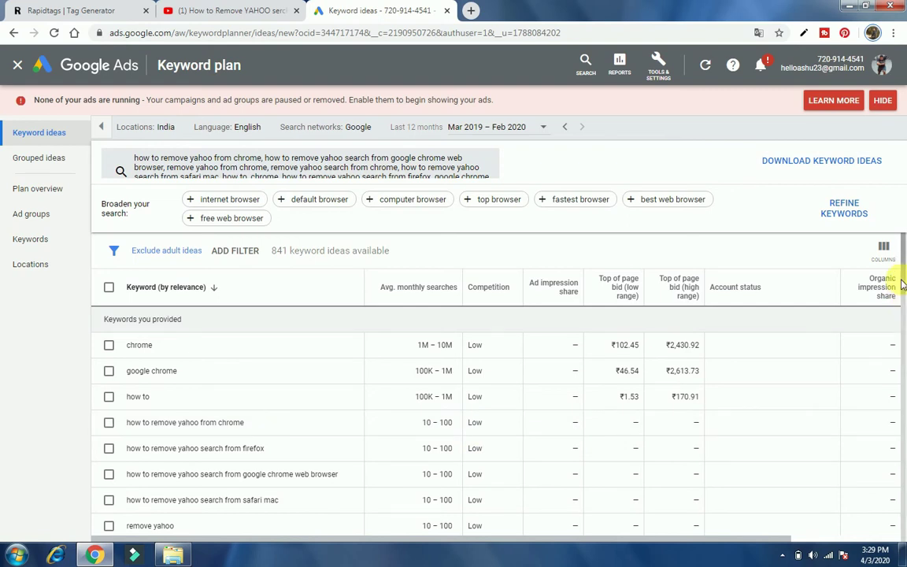
drag(905, 285, 904, 338)
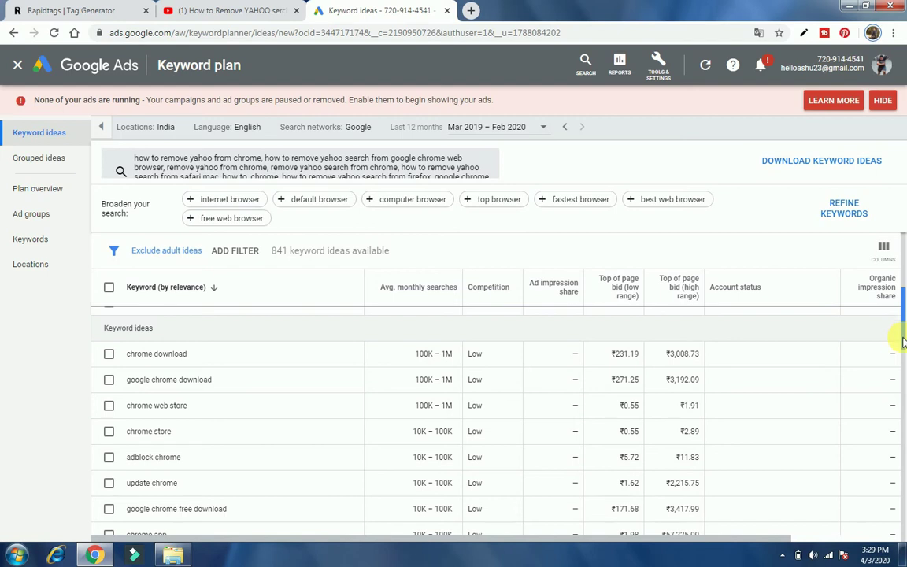
scroll(903, 361, down, 2)
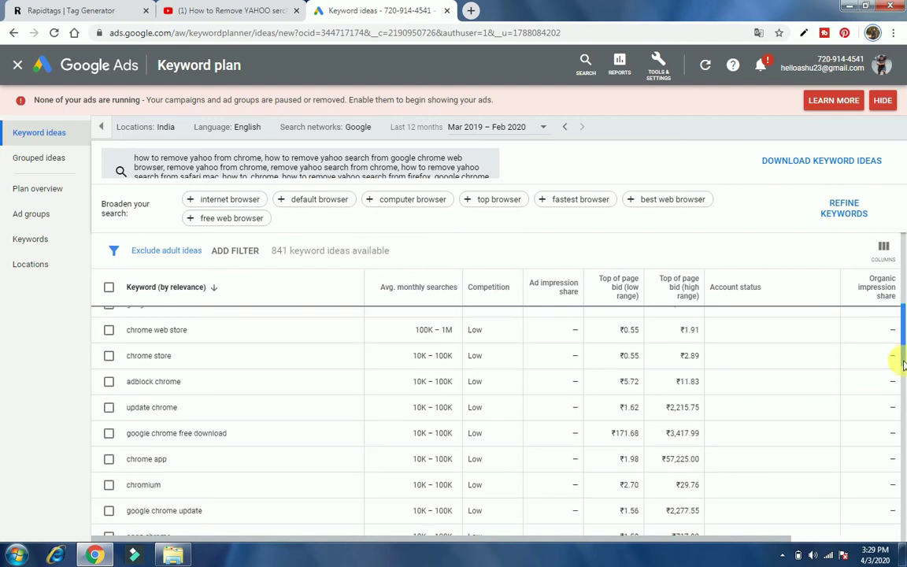
drag(903, 367, 904, 374)
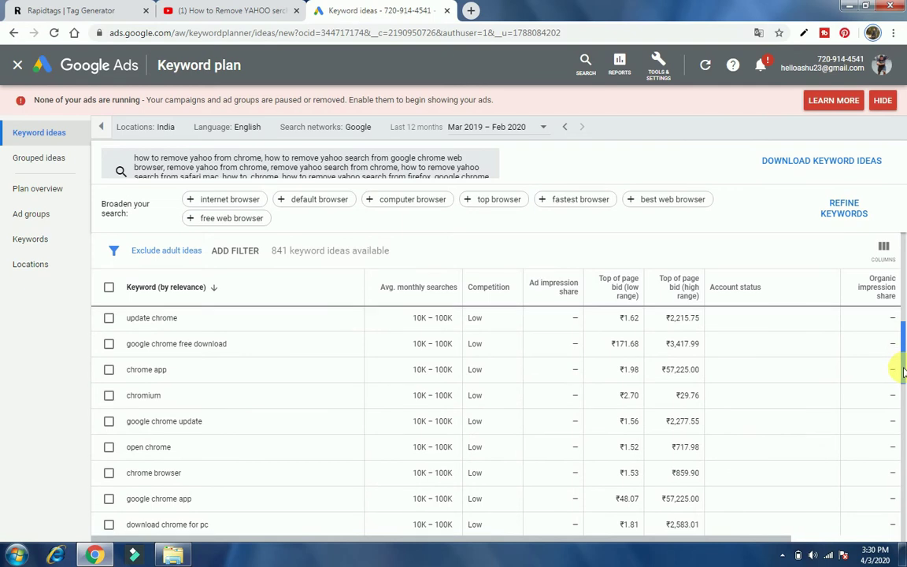
drag(903, 374, 903, 377)
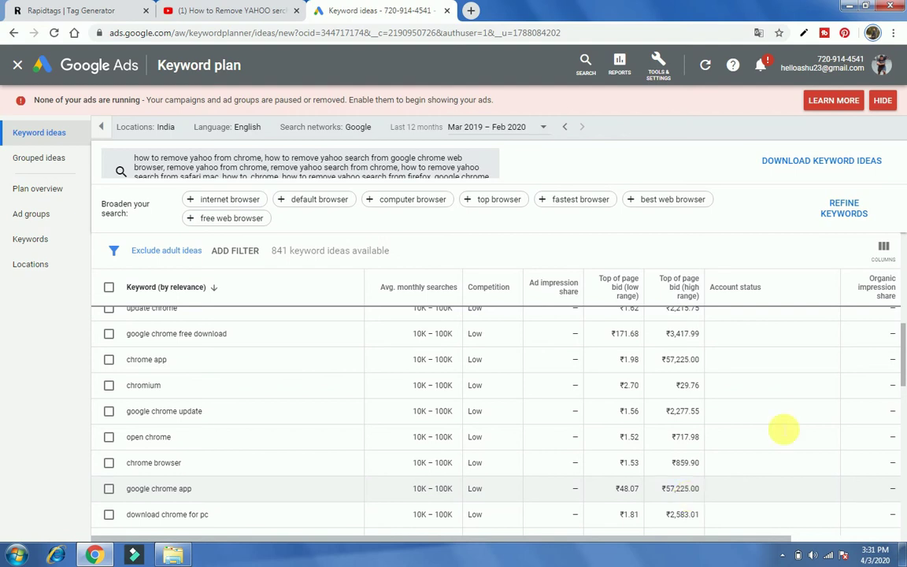
drag(902, 356, 904, 377)
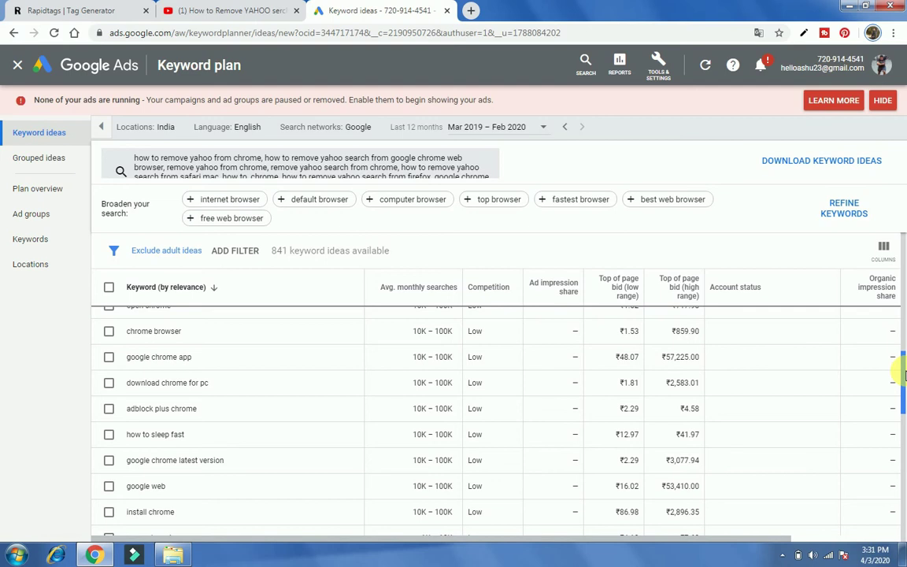
drag(903, 376, 903, 380)
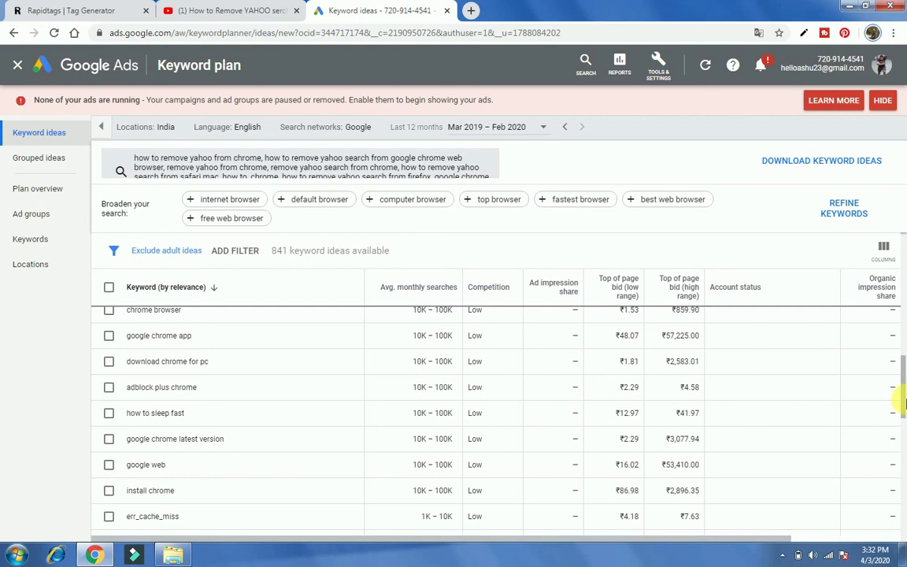
scroll(902, 425, down, 1)
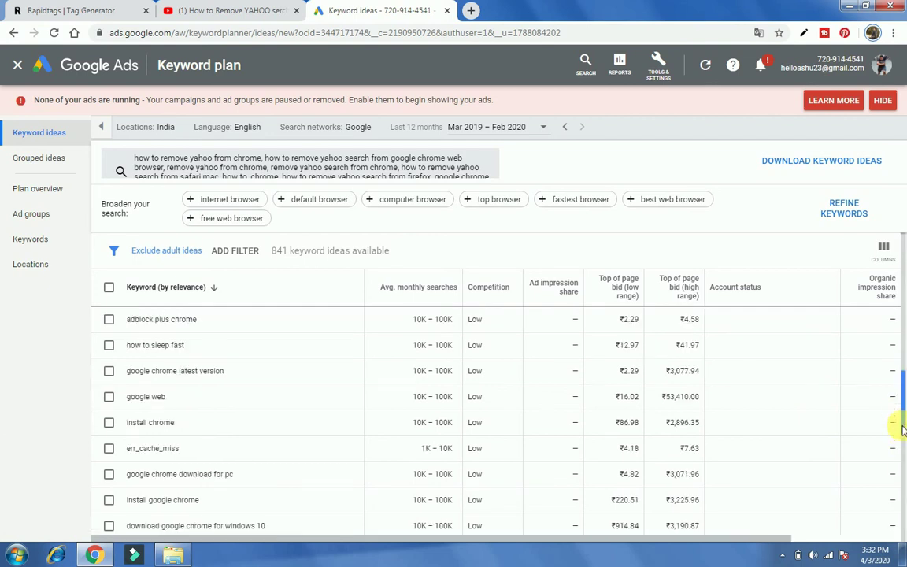
scroll(901, 433, down, 3)
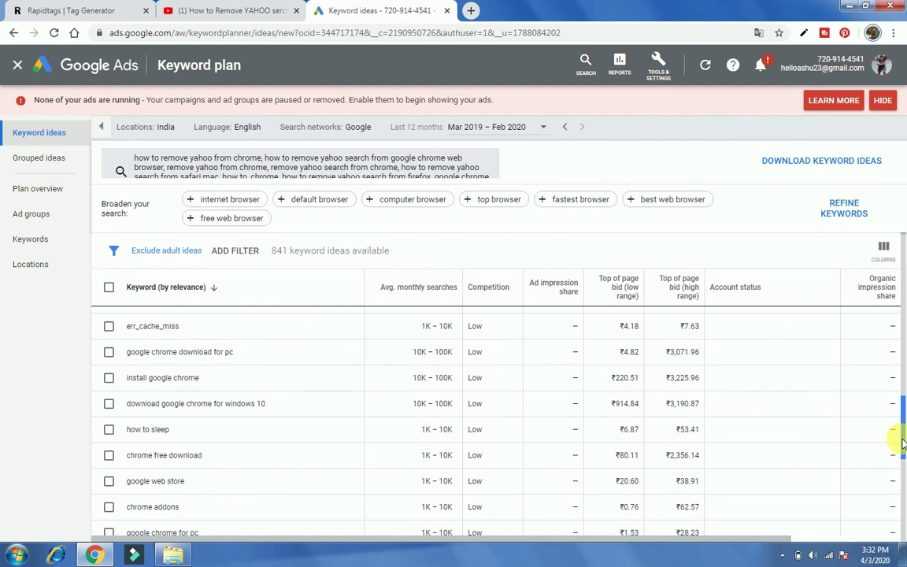
scroll(901, 449, down, 1)
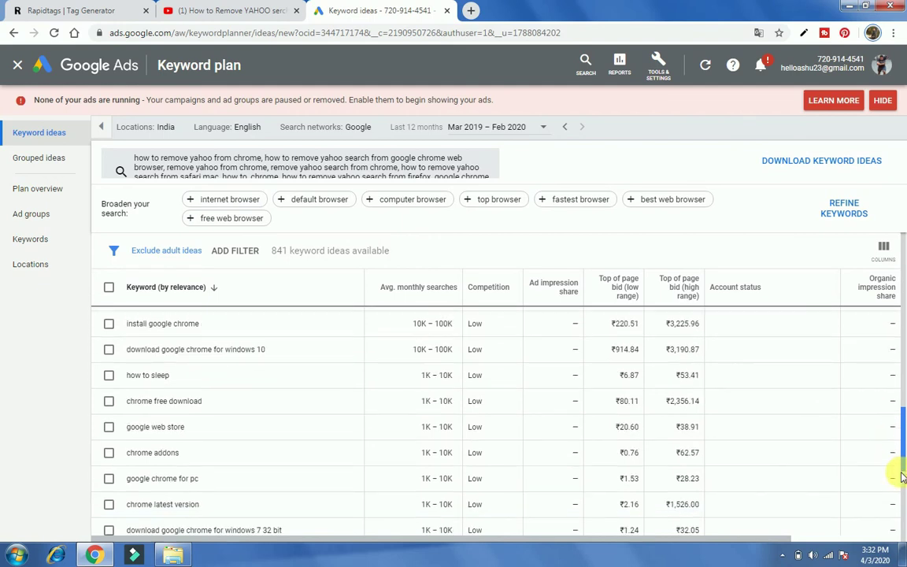
scroll(898, 496, down, 4)
drag(902, 511, 904, 518)
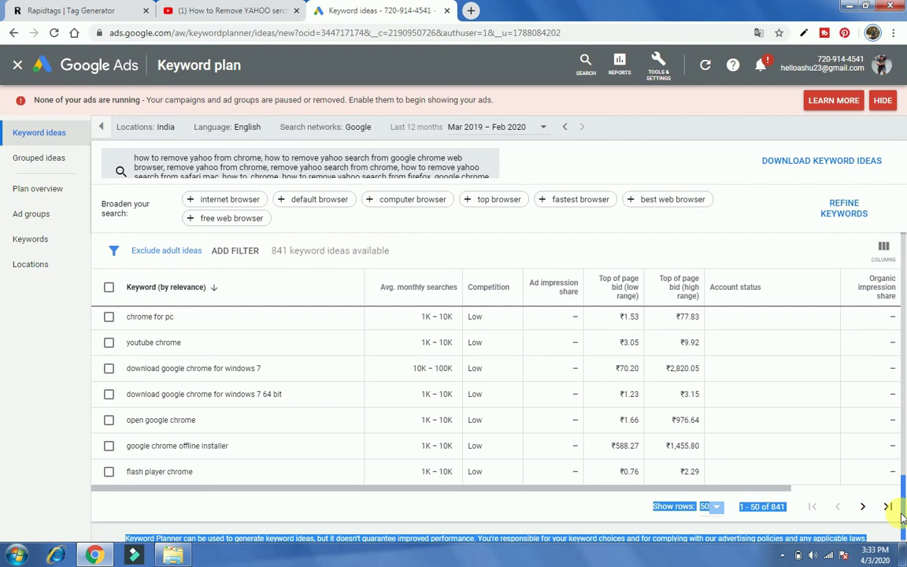
drag(904, 516, 904, 415)
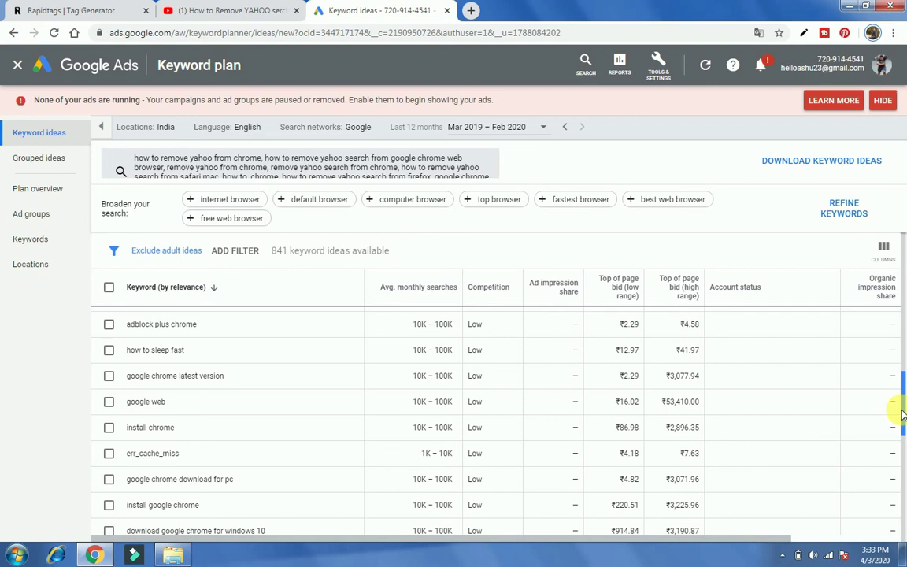
drag(903, 415, 903, 340)
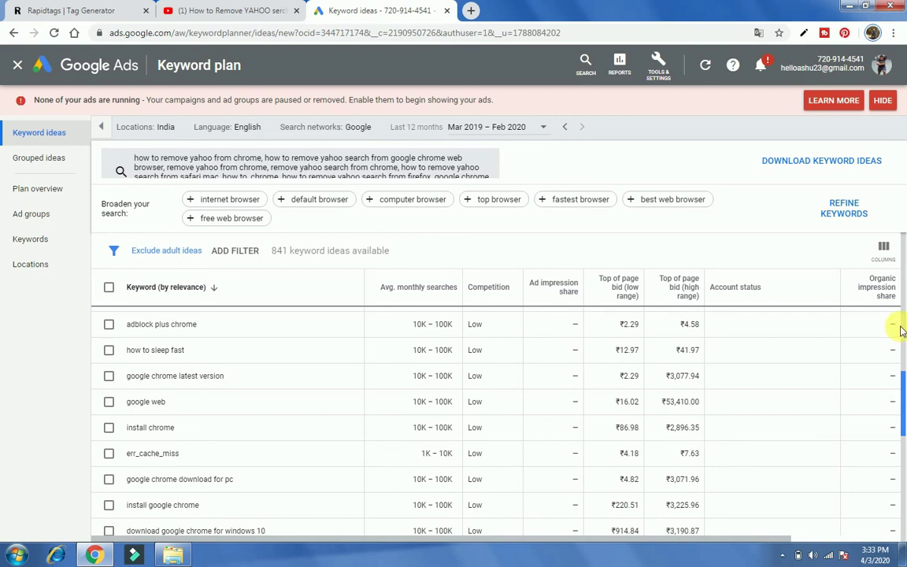